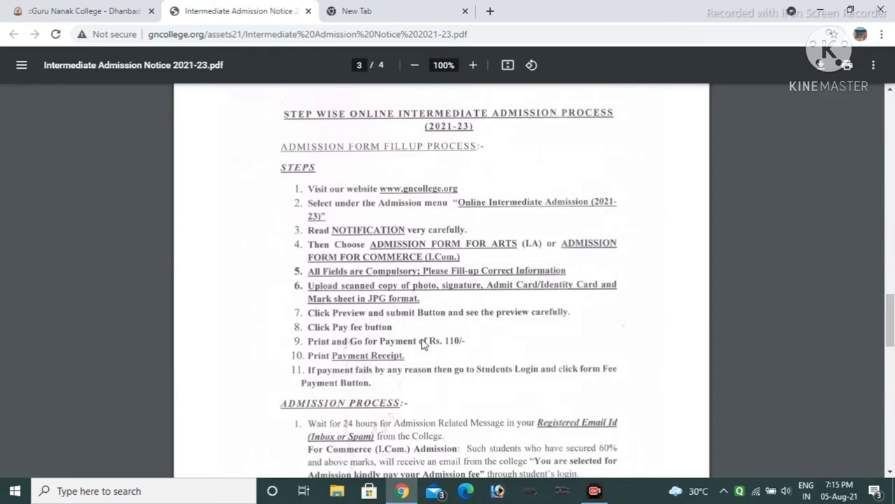
# Step: From the college website's student zone links, go to the online intermediate admission (2021-23) portal and open the admission form for Arts
pyautogui.scroll(-6, 422, 343)
pyautogui.scroll(15, 422, 344)
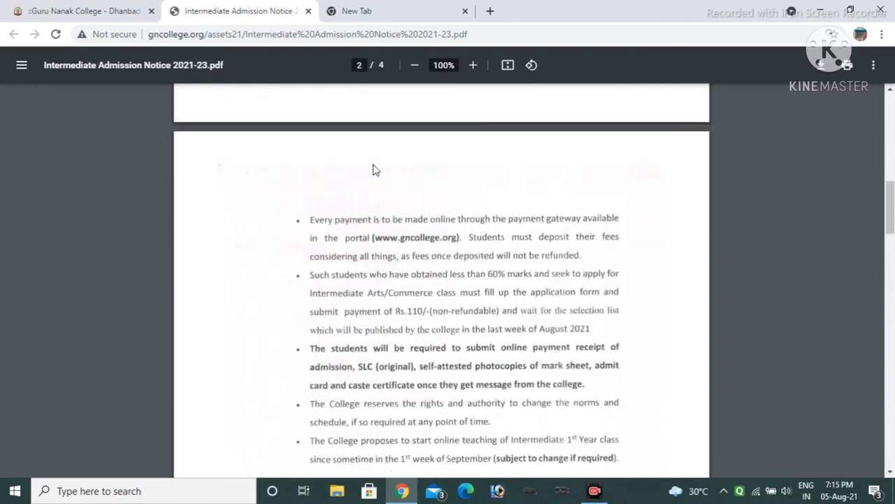
pyautogui.click(77, 11)
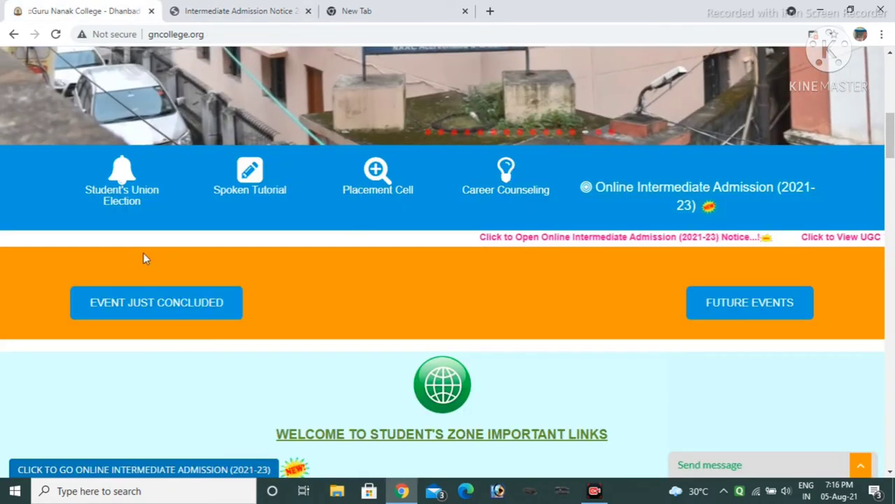
pyautogui.scroll(-10, 144, 253)
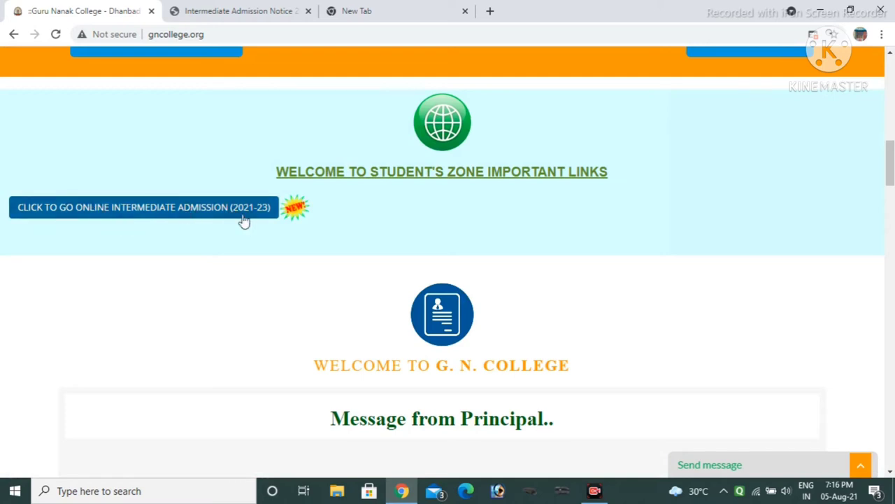
pyautogui.click(187, 215)
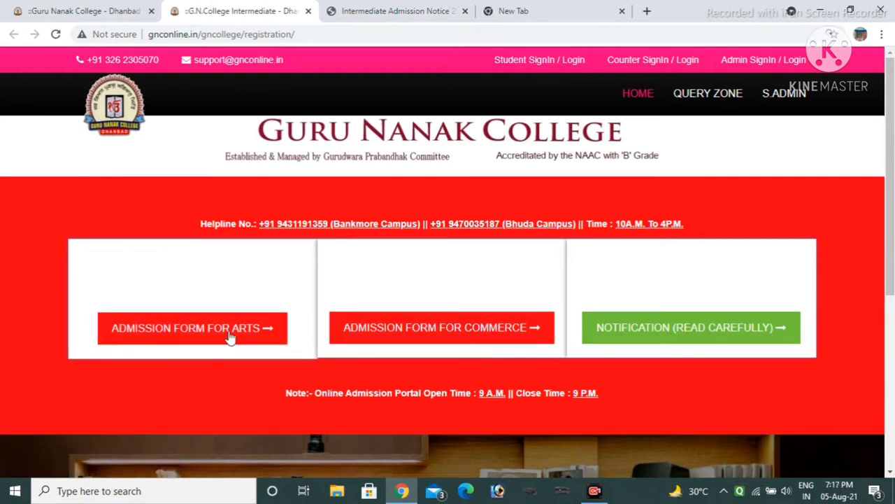
pyautogui.click(185, 332)
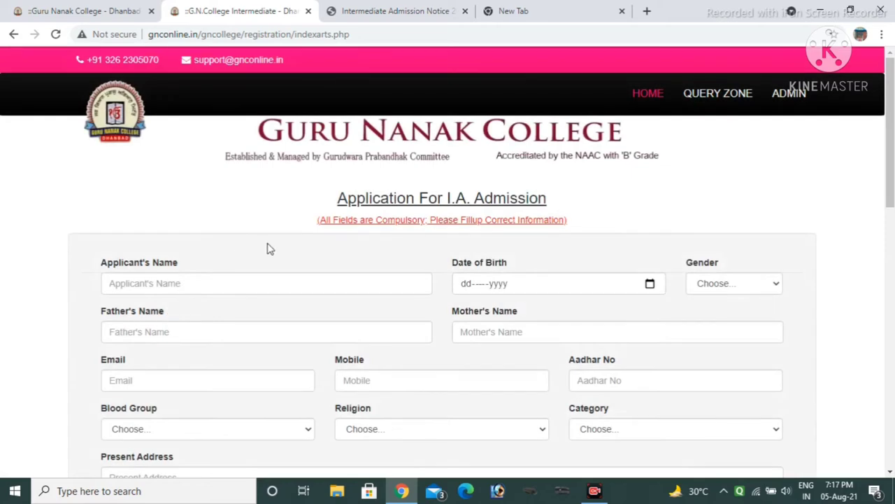
# Step: Look over the I.A. application form, examining the applicant's name and date of birth fields
pyautogui.scroll(-2, 268, 248)
pyautogui.scroll(2, 343, 147)
pyautogui.click(135, 287)
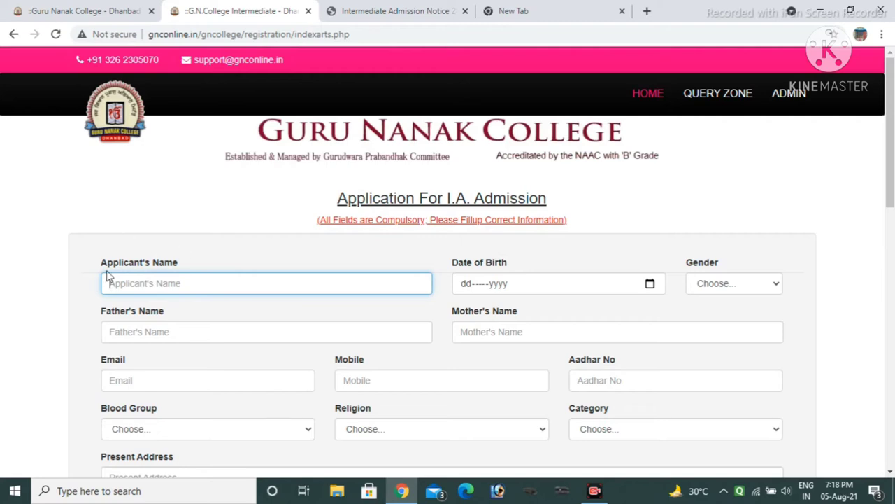
pyautogui.scroll(-3, 245, 198)
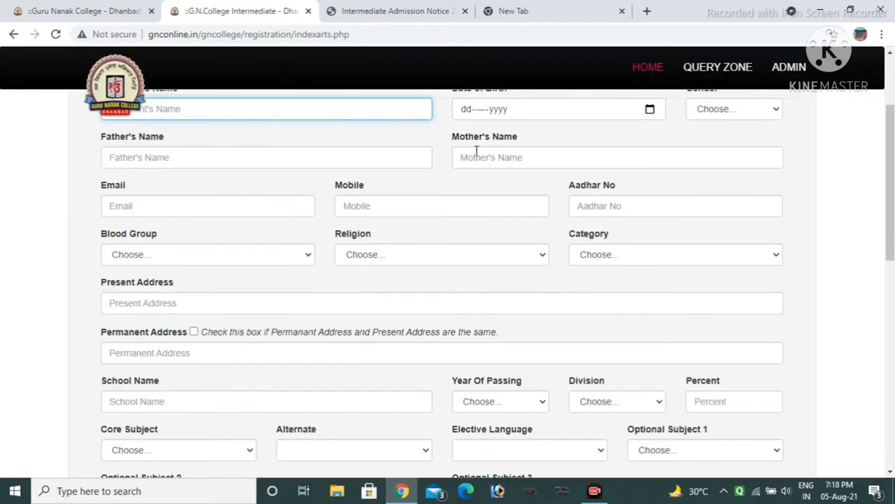
pyautogui.scroll(1, 482, 147)
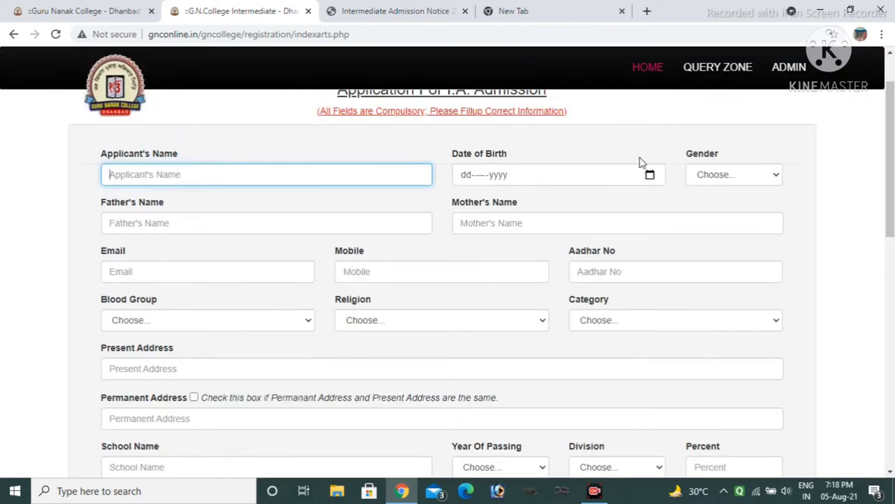
pyautogui.click(481, 176)
pyautogui.moveTo(514, 152); pyautogui.dragTo(479, 143)
pyautogui.click(511, 152)
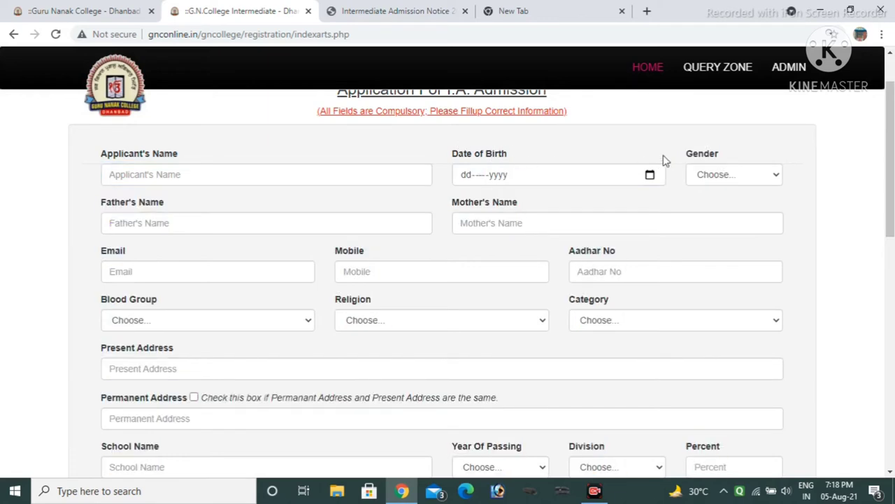
# Step: Try the Male and Female options for the applicant's gender, and reset the choice
pyautogui.click(716, 178)
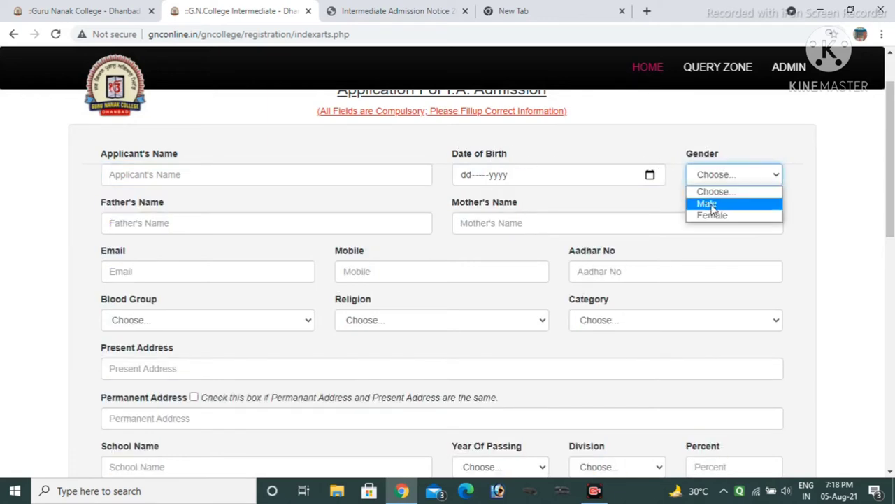
pyautogui.click(707, 204)
pyautogui.click(712, 181)
pyautogui.click(710, 215)
pyautogui.click(721, 175)
pyautogui.click(717, 190)
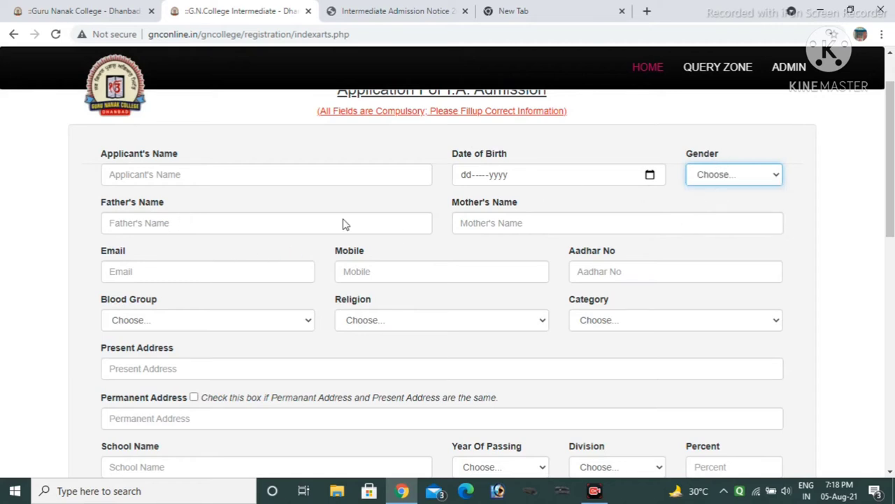
# Step: Examine the parents' name fields and the email, mobile and Aadhar number fields of the application
pyautogui.click(167, 224)
pyautogui.click(88, 205)
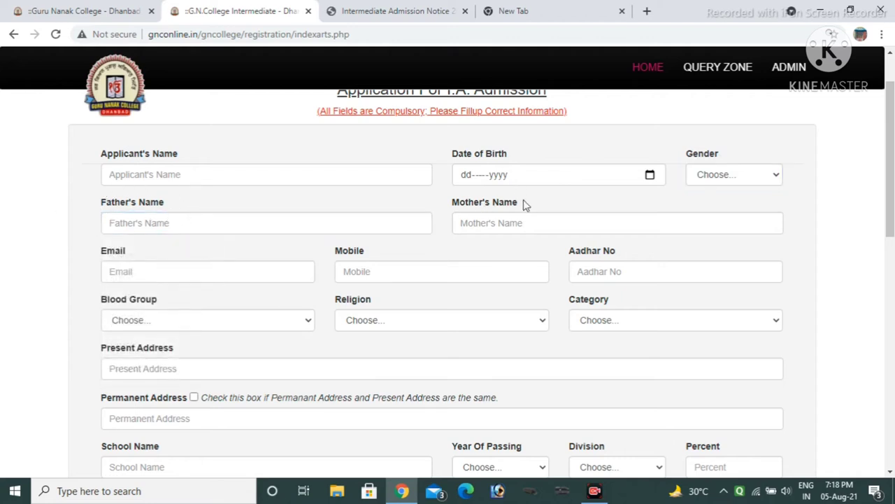
pyautogui.click(126, 278)
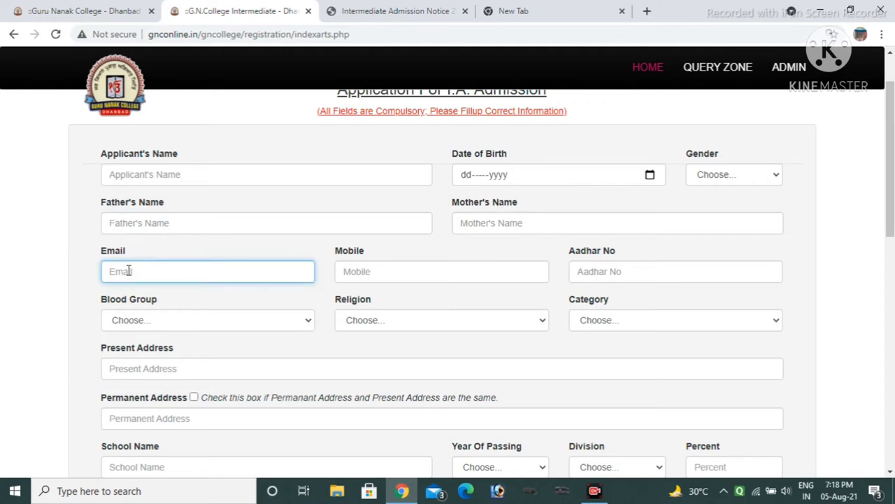
pyautogui.moveTo(374, 240)
pyautogui.mouseDown()
pyautogui.moveTo(304, 264)
pyautogui.moveTo(369, 253)
pyautogui.mouseUp()
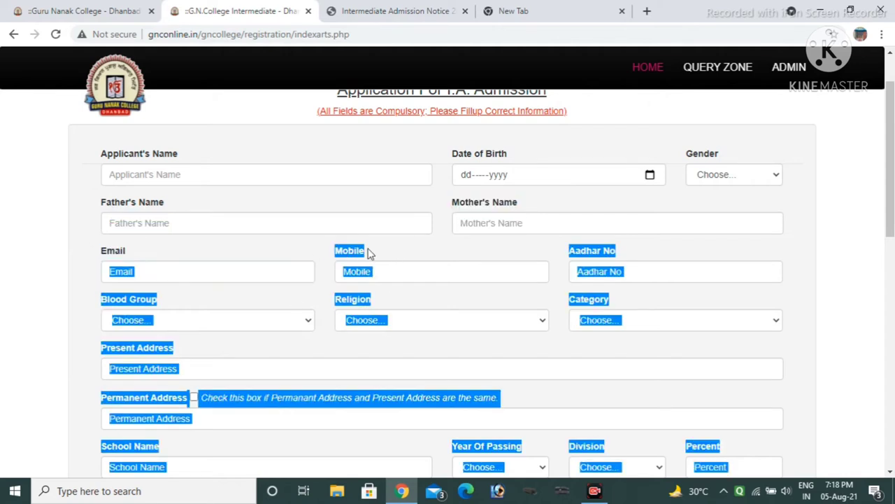
pyautogui.click(368, 269)
pyautogui.click(392, 255)
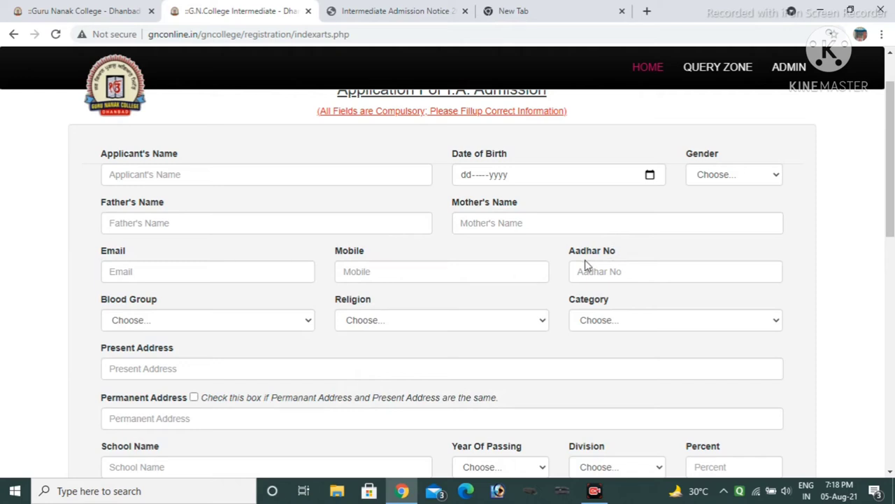
pyautogui.scroll(-1, 586, 264)
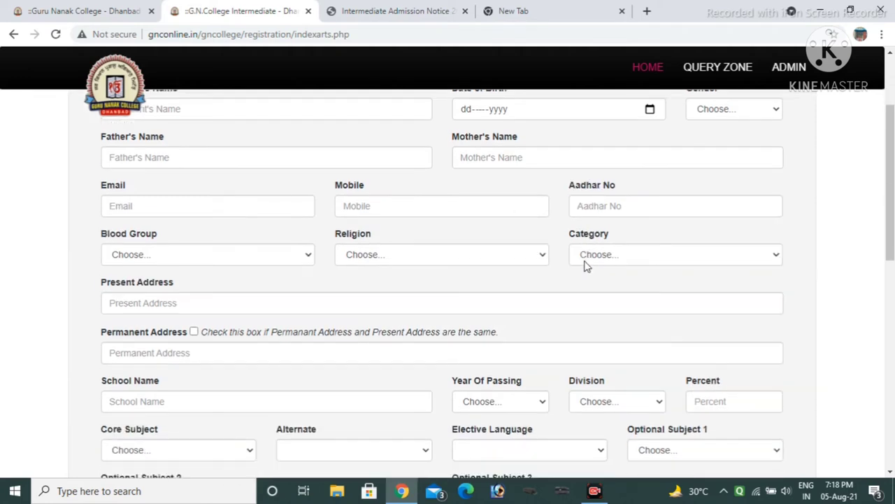
# Step: Examine the options offered for blood group, religion and category without choosing any
pyautogui.click(133, 258)
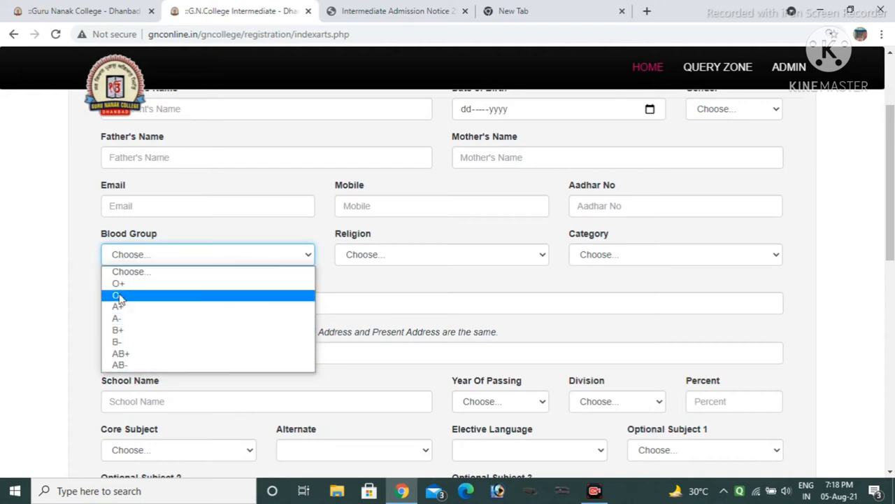
pyautogui.click(82, 292)
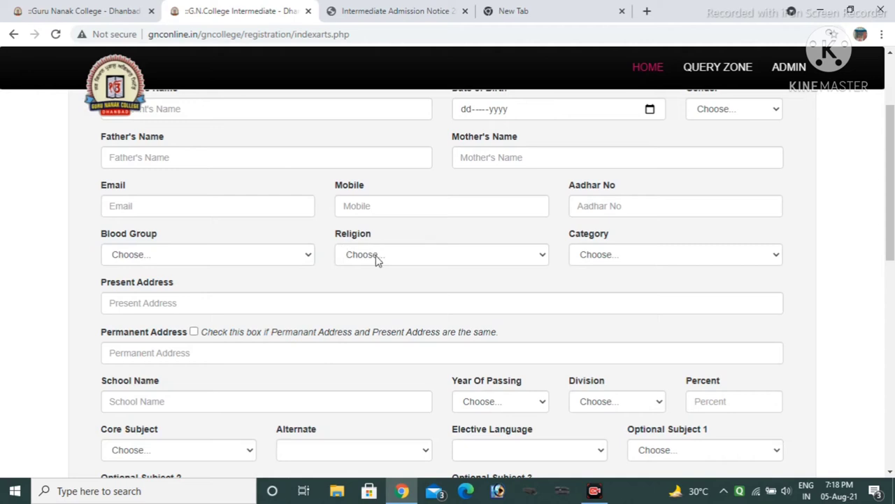
pyautogui.click(376, 257)
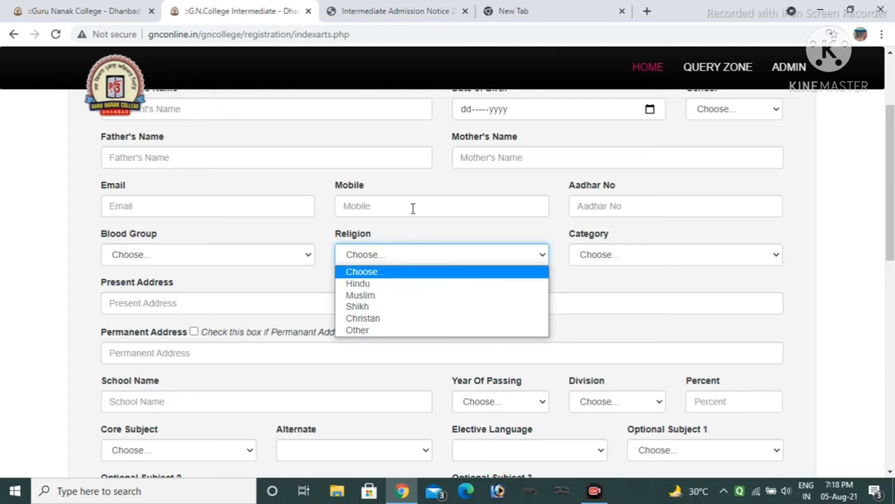
pyautogui.click(412, 238)
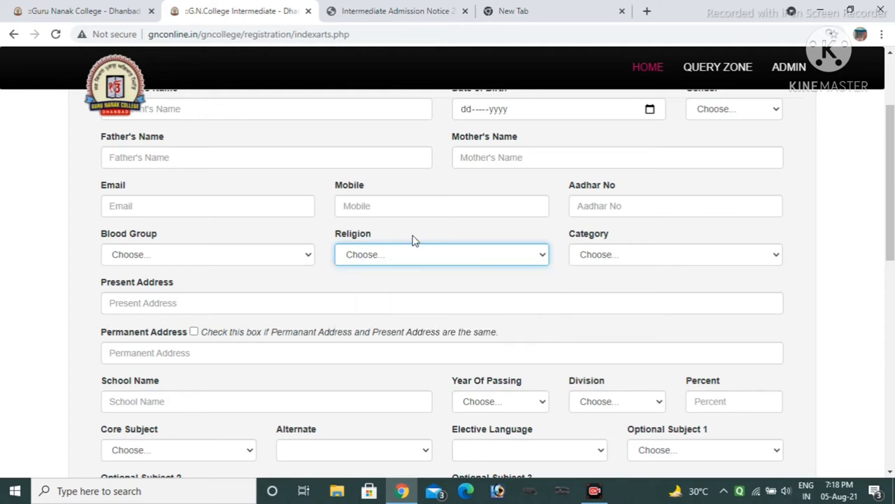
pyautogui.click(600, 258)
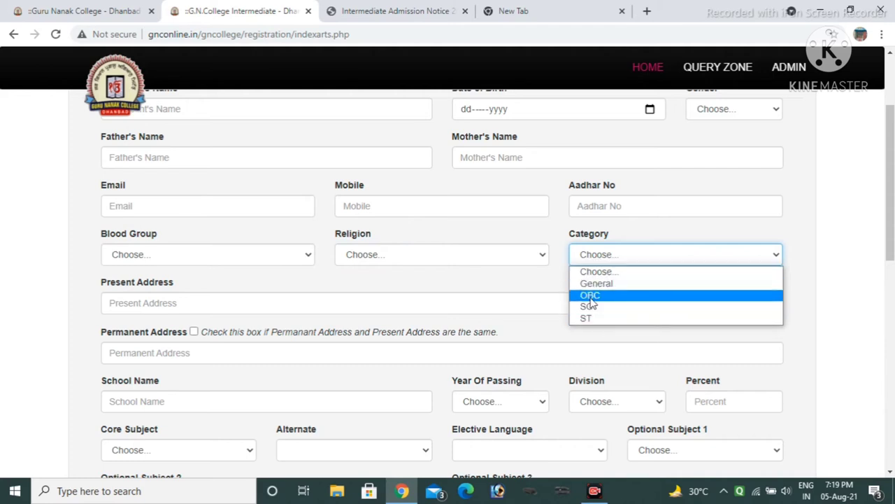
pyautogui.click(594, 272)
# Step: Mark the permanent address as being the same as the present address
pyautogui.scroll(-2, 319, 214)
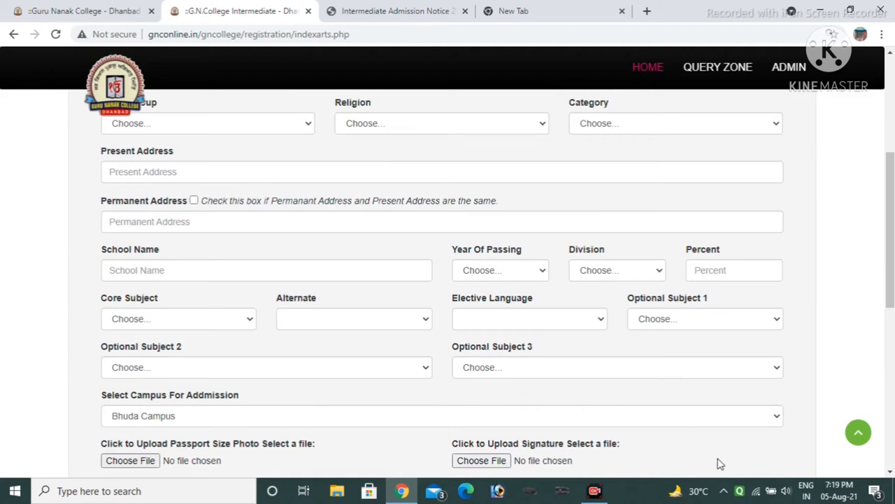
pyautogui.scroll(2, 722, 464)
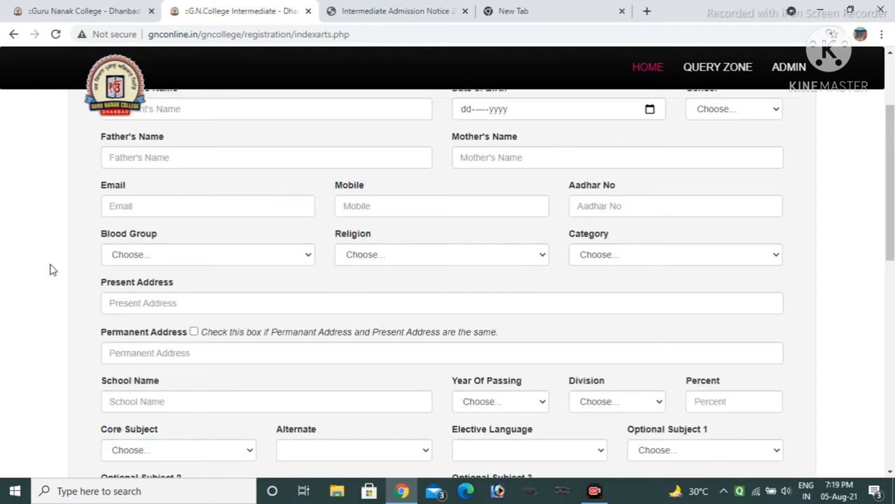
pyautogui.click(138, 294)
pyautogui.click(260, 281)
pyautogui.click(194, 333)
# Step: Fill in the previous school results with passing year 2021, 2nd division and 78 percent
pyautogui.scroll(-3, 170, 340)
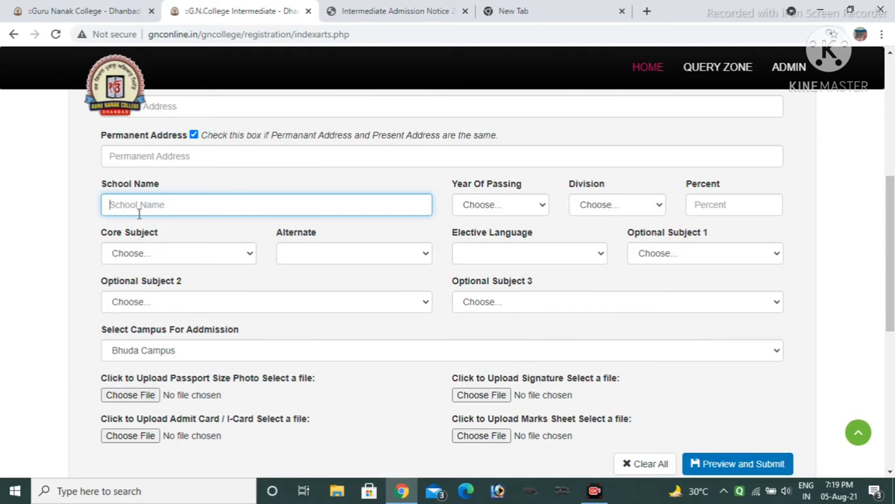
pyautogui.click(482, 204)
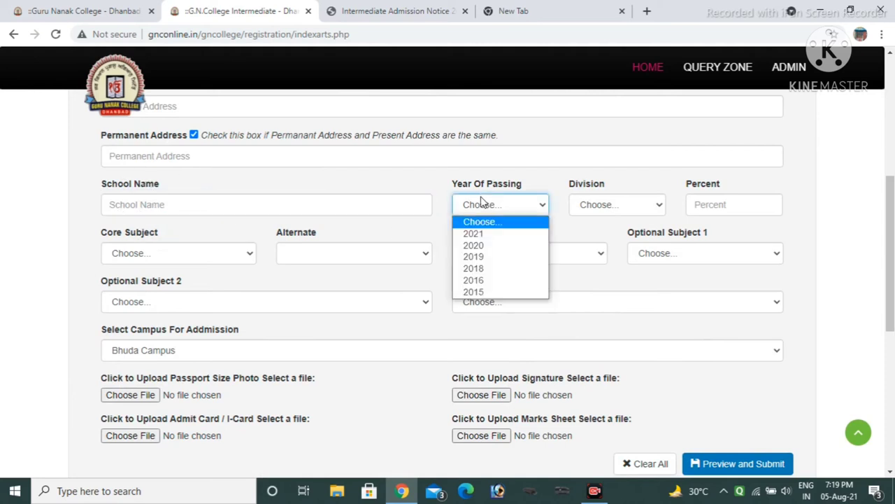
pyautogui.click(480, 236)
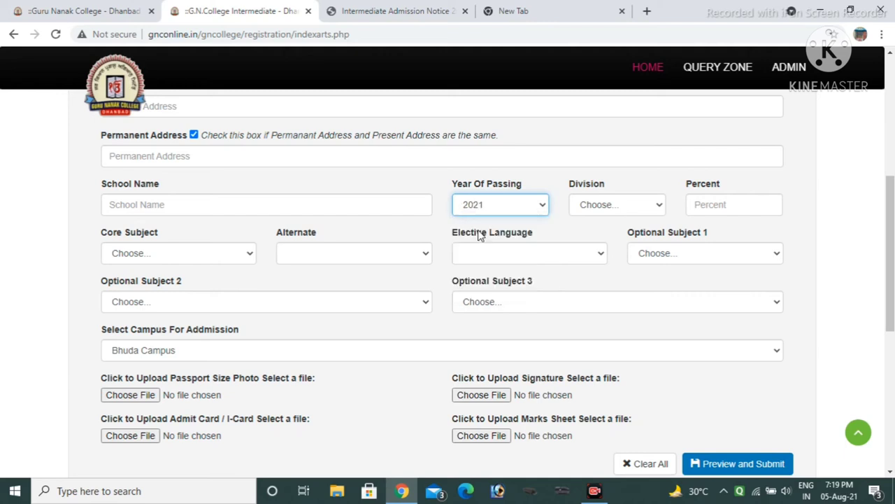
pyautogui.click(609, 207)
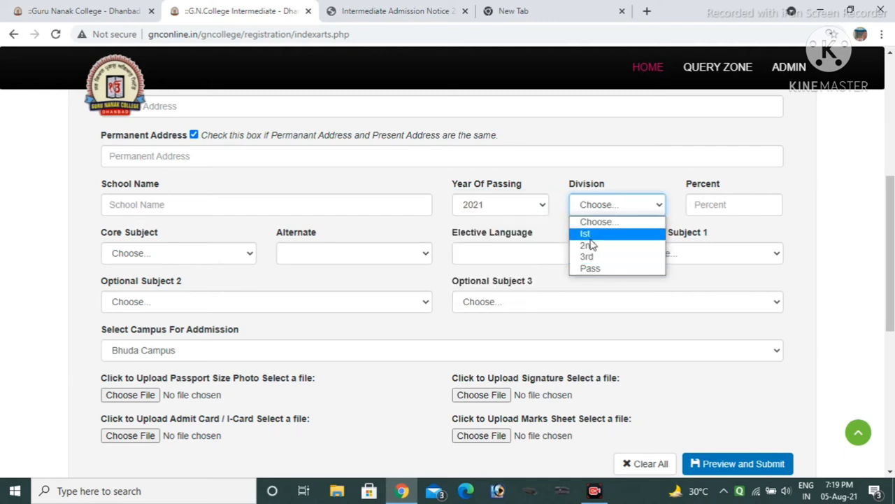
pyautogui.click(591, 235)
pyautogui.click(607, 212)
pyautogui.click(592, 242)
pyautogui.click(598, 210)
pyautogui.click(591, 245)
pyautogui.click(727, 204)
pyautogui.write('78')
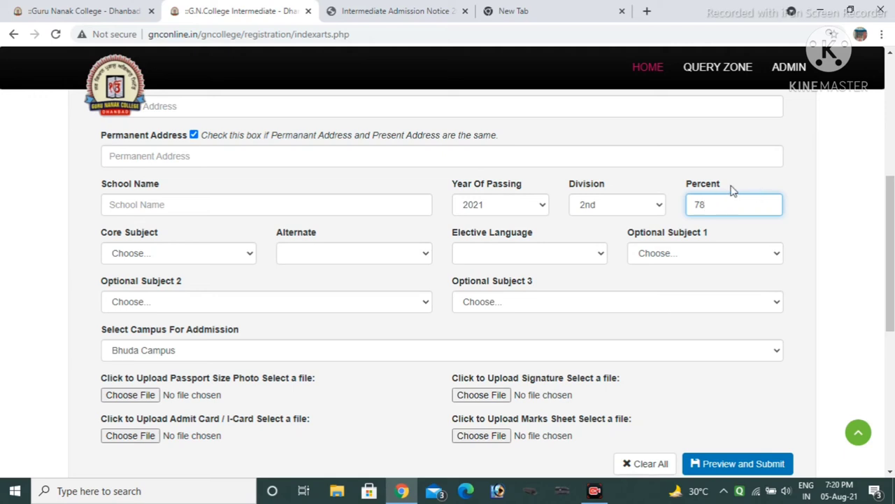
# Step: Set the core subject to HNA, with -NA- as the alternate and ENG as the elective language
pyautogui.click(132, 257)
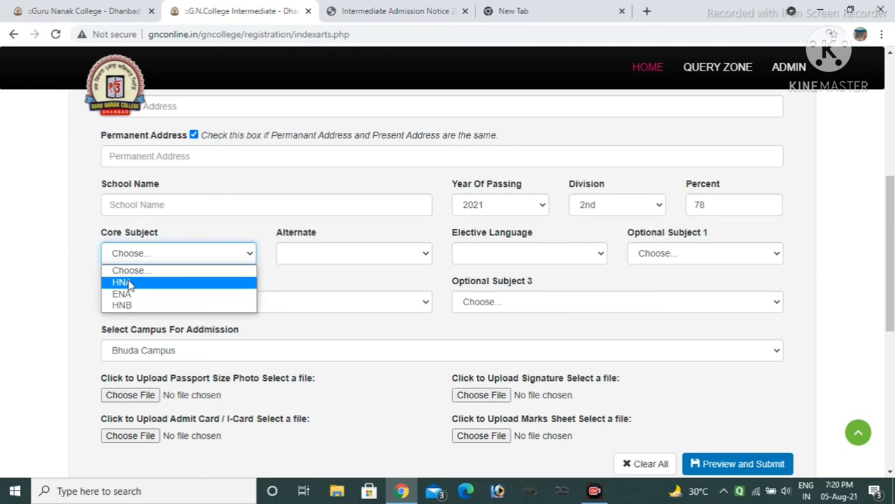
pyautogui.click(122, 282)
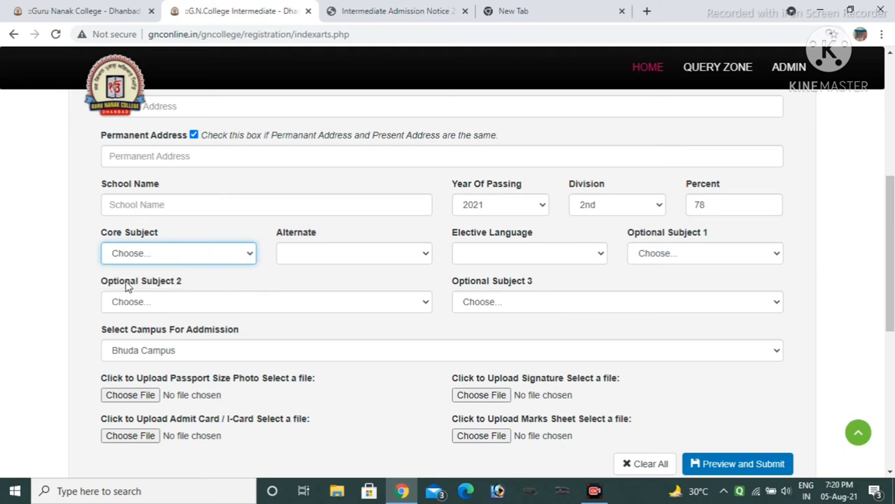
pyautogui.click(314, 253)
pyautogui.click(308, 256)
pyautogui.click(308, 256)
pyautogui.click(533, 256)
pyautogui.click(581, 253)
# Step: Set the three optional subjects to HIS, POL and ECO, in that order
pyautogui.click(682, 253)
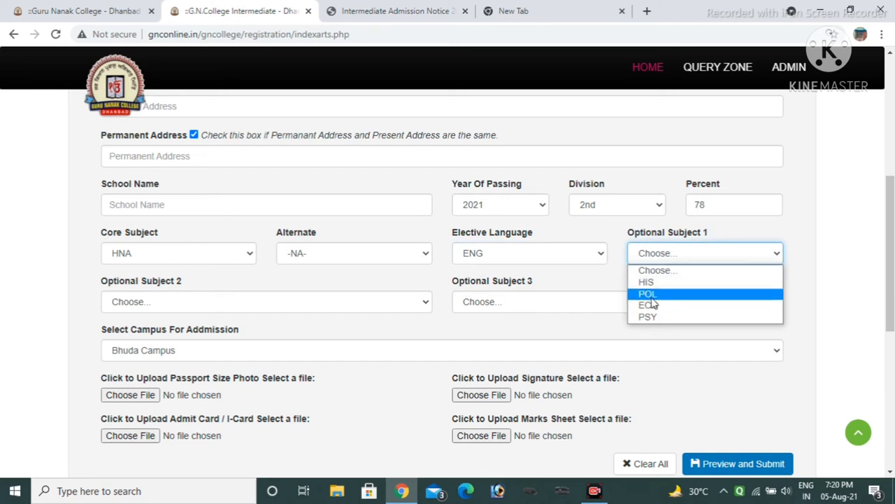
pyautogui.click(647, 282)
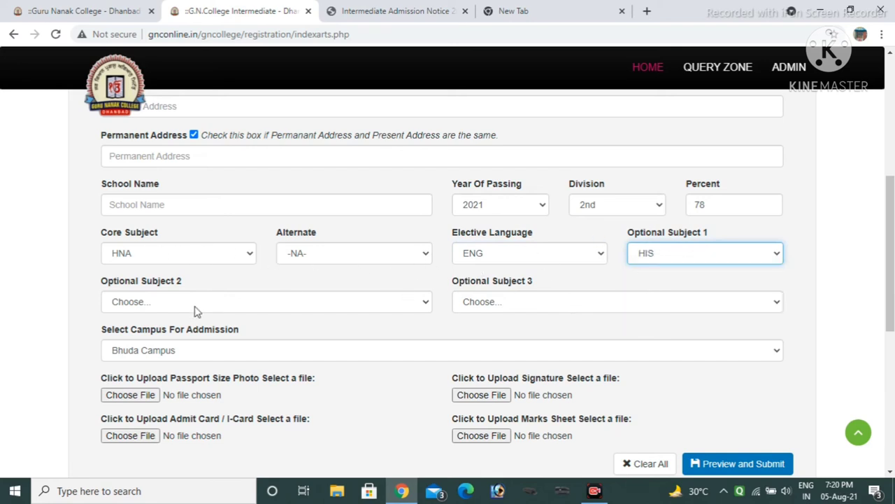
pyautogui.click(127, 308)
pyautogui.click(121, 331)
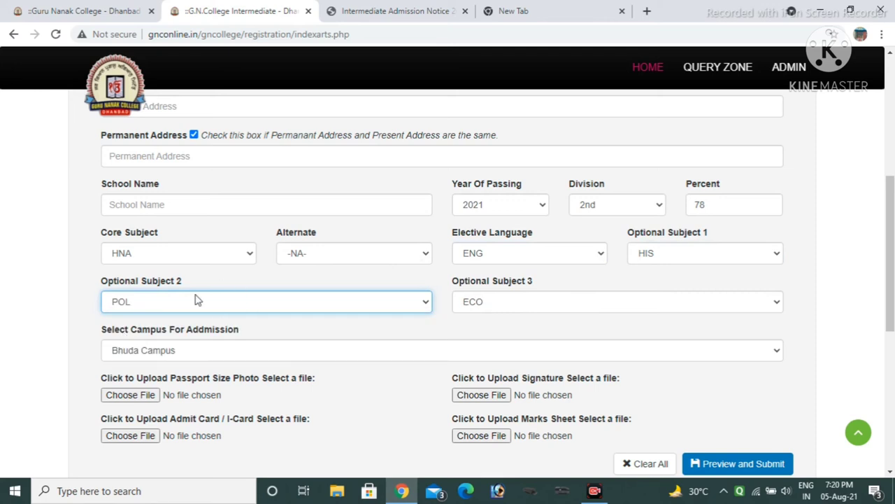
pyautogui.click(484, 301)
pyautogui.click(481, 303)
pyautogui.click(481, 303)
pyautogui.click(477, 330)
pyautogui.click(482, 306)
pyautogui.click(474, 320)
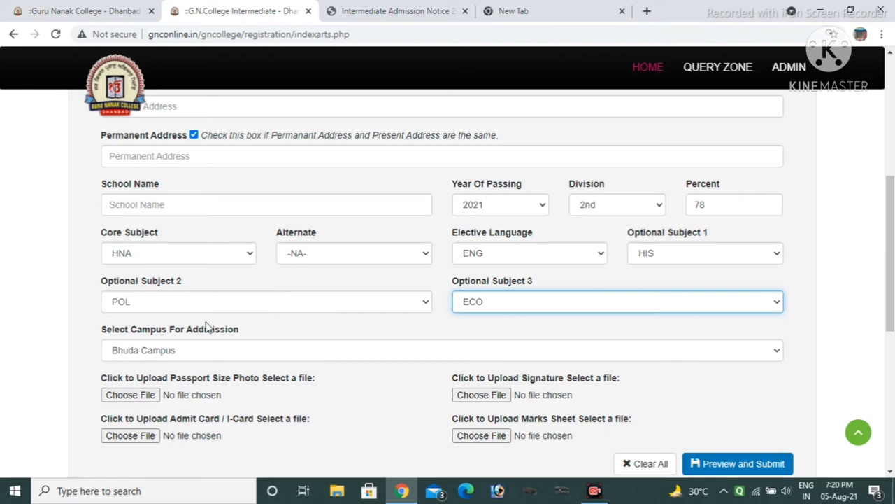
# Step: Switch the admission campus to Bank More Campus and set it back to Bhuda Campus
pyautogui.scroll(-3, 136, 294)
pyautogui.scroll(-1, 137, 294)
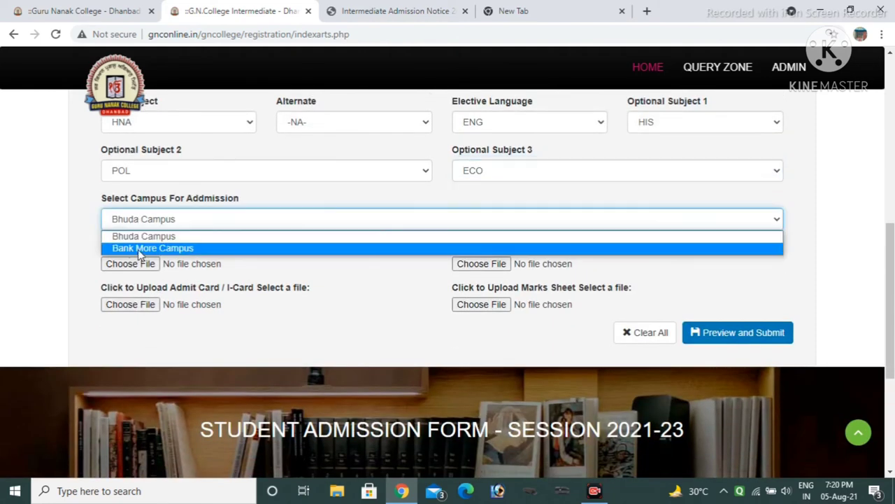
pyautogui.click(126, 236)
pyautogui.click(140, 219)
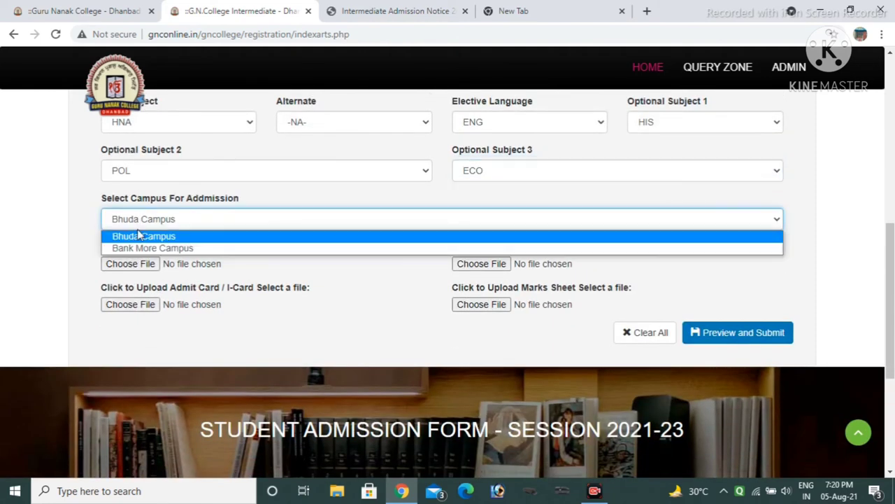
pyautogui.click(148, 249)
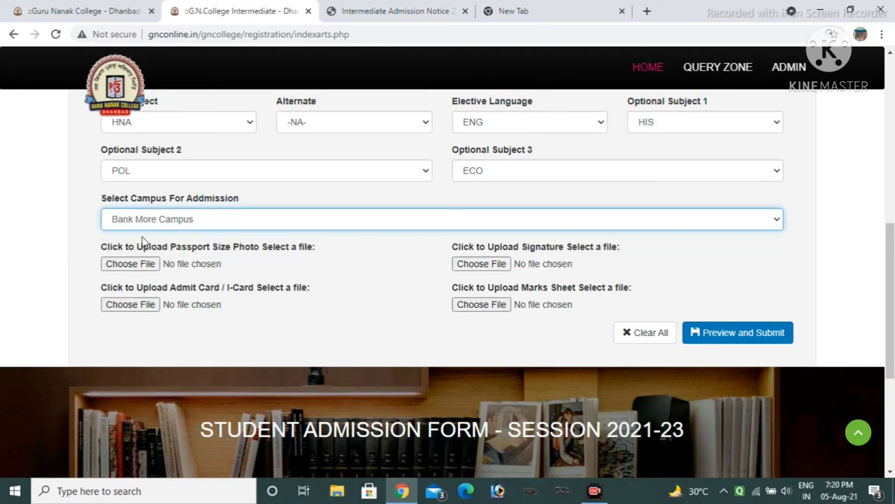
pyautogui.click(148, 219)
pyautogui.click(140, 236)
# Step: Open the file chooser for the marks sheet upload and dismiss it without choosing a file
pyautogui.scroll(2, 178, 231)
pyautogui.scroll(8, 182, 241)
pyautogui.scroll(-8, 185, 250)
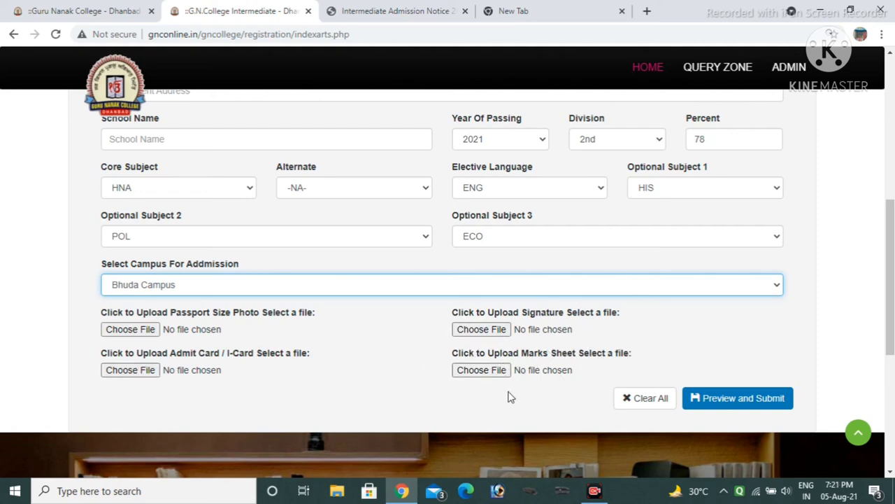
pyautogui.click(482, 372)
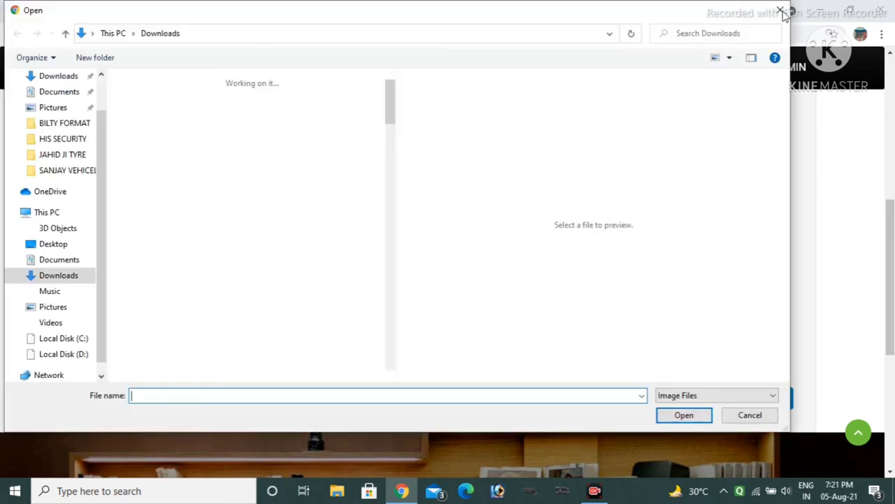
pyautogui.click(780, 10)
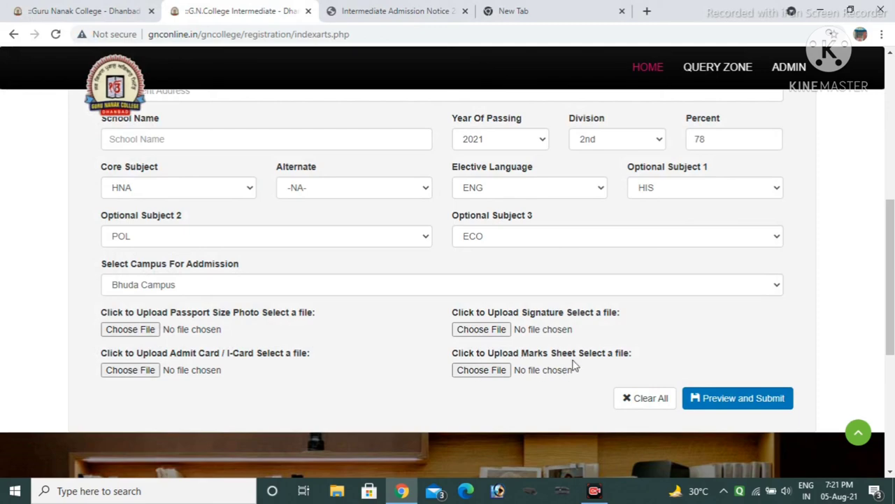
# Step: Try to preview and submit the I.A. admission application
pyautogui.scroll(6, 592, 369)
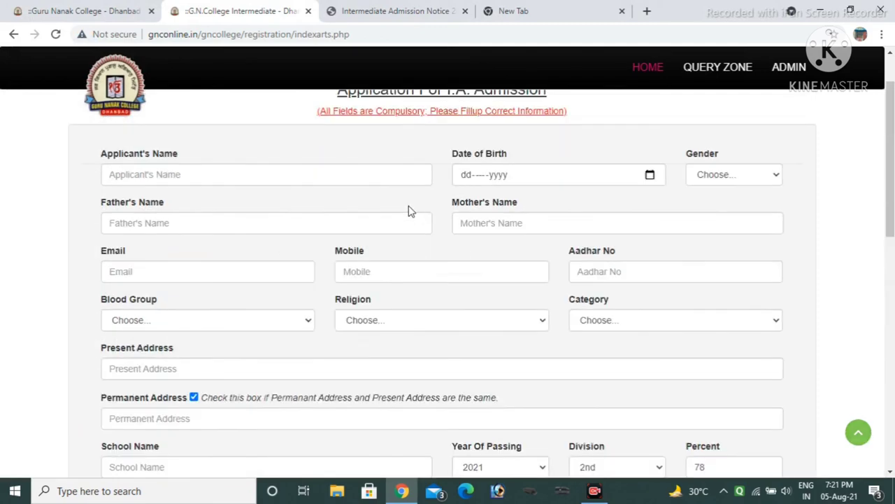
pyautogui.scroll(-8, 363, 337)
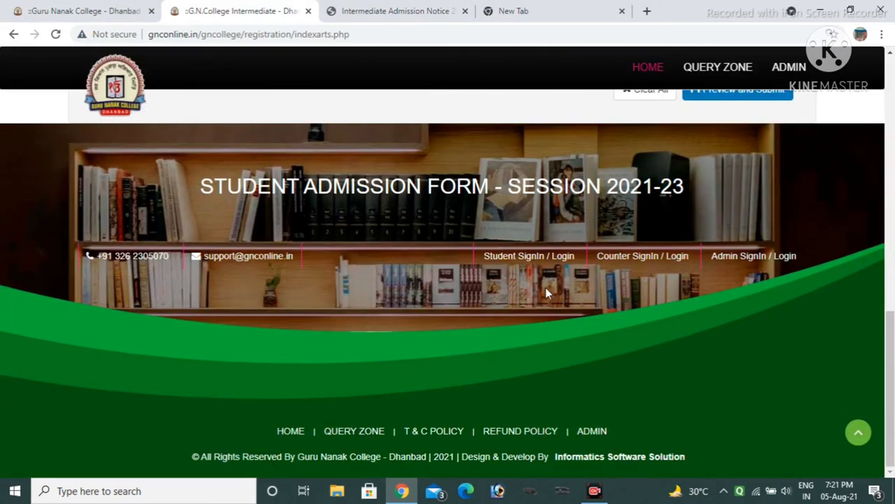
pyautogui.scroll(2, 557, 238)
pyautogui.click(740, 223)
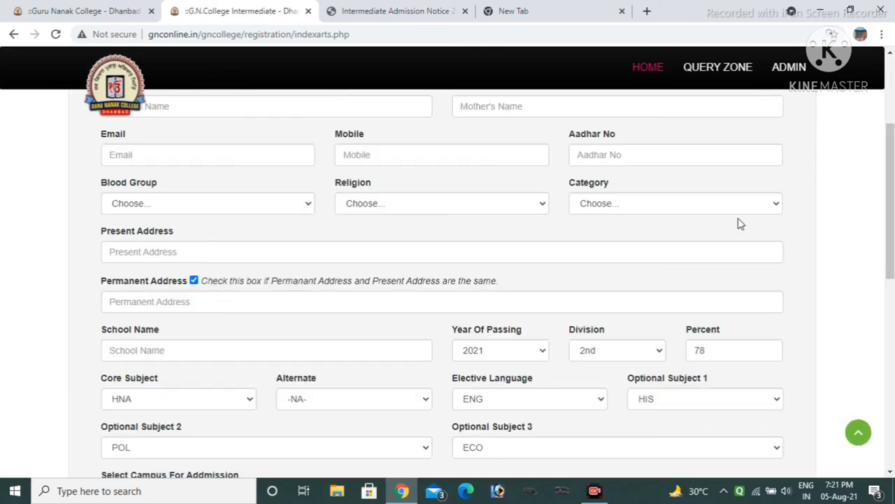
# Step: Review the application form from the applicant details through the subjects and campus to the document uploads
pyautogui.scroll(-8, 320, 245)
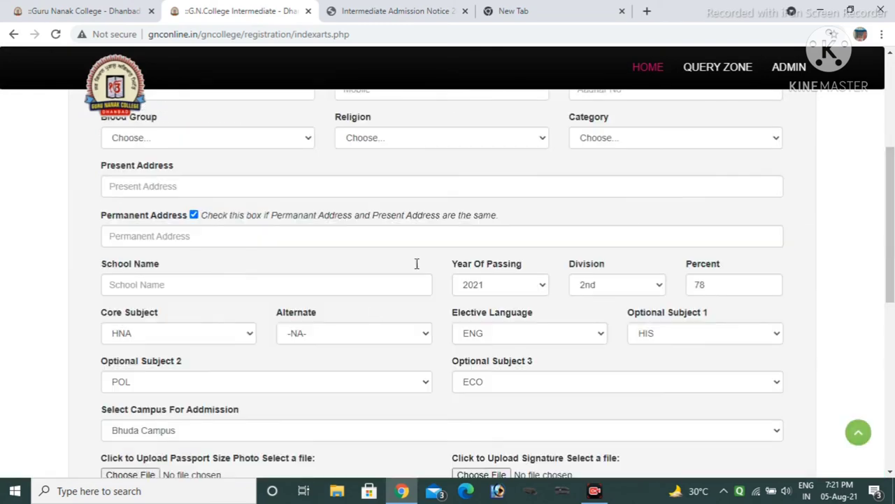
pyautogui.scroll(-1, 560, 210)
pyautogui.scroll(3, 699, 252)
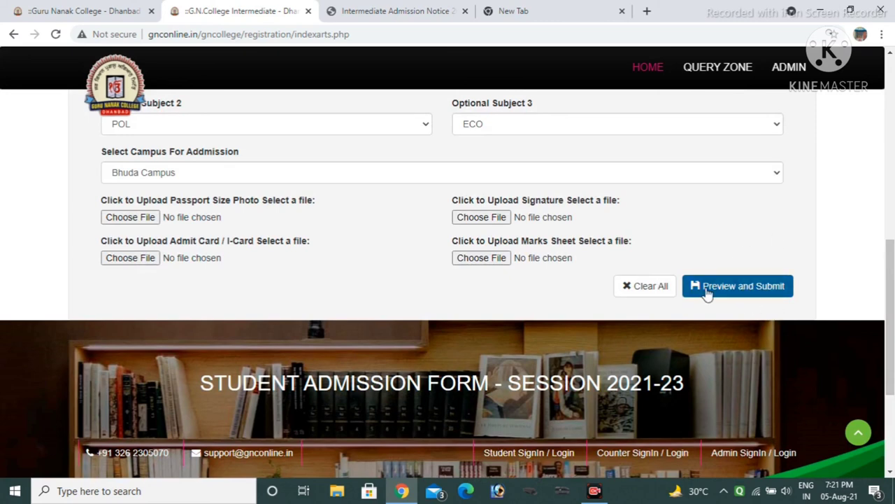
pyautogui.scroll(10, 430, 212)
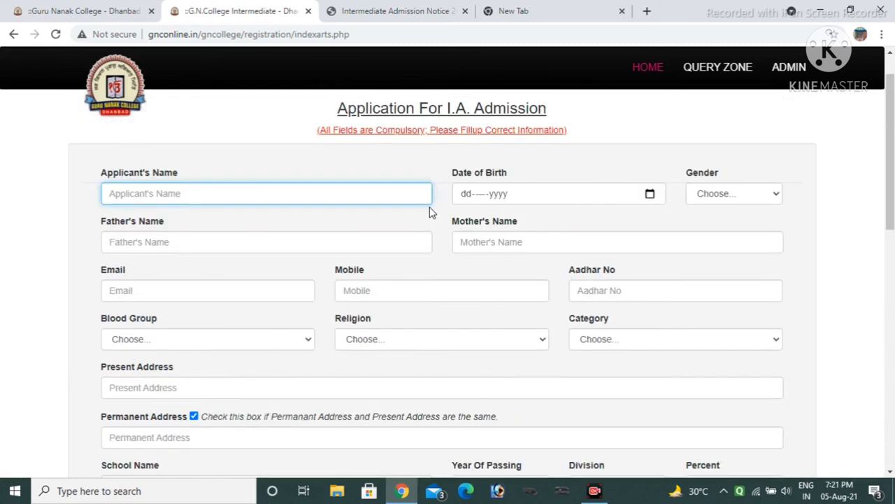
pyautogui.scroll(-12, 410, 198)
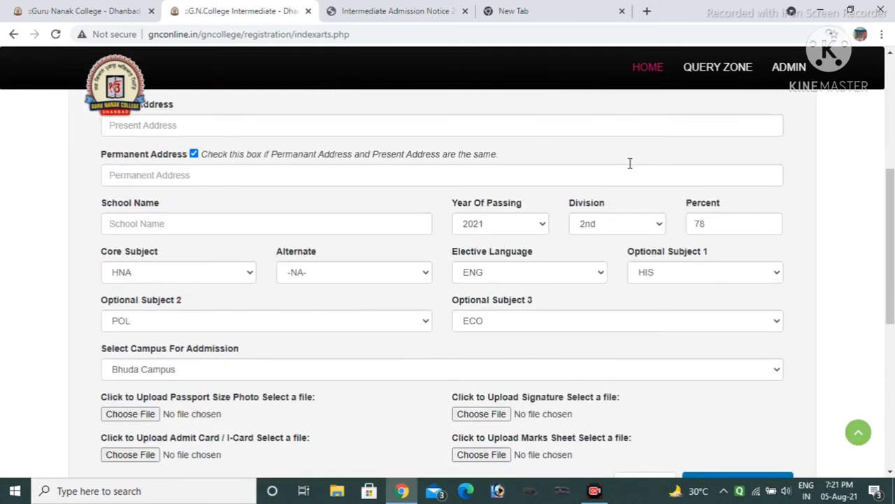
pyautogui.scroll(2, 644, 157)
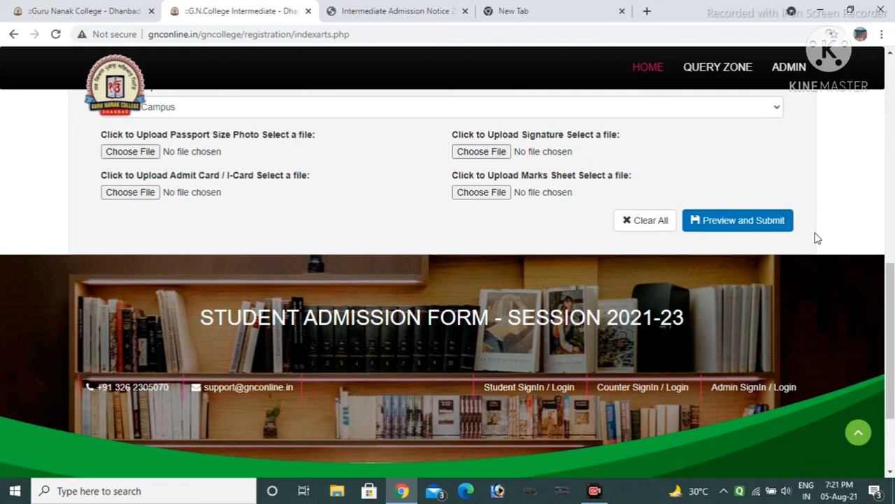
pyautogui.scroll(3, 656, 201)
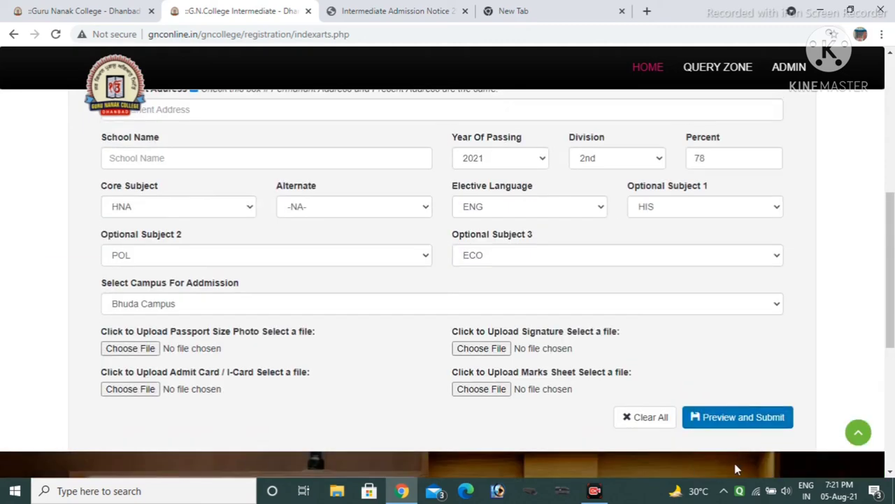